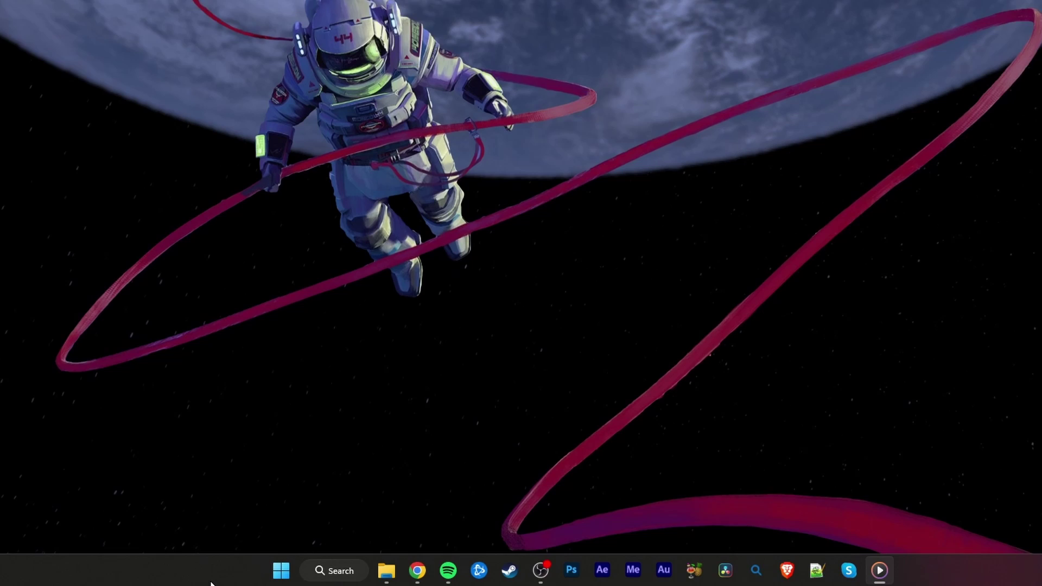
- Review the other system tray icons in taskbar settings, then close the settings
{"action": "right_click", "coordinate": [226, 562]}
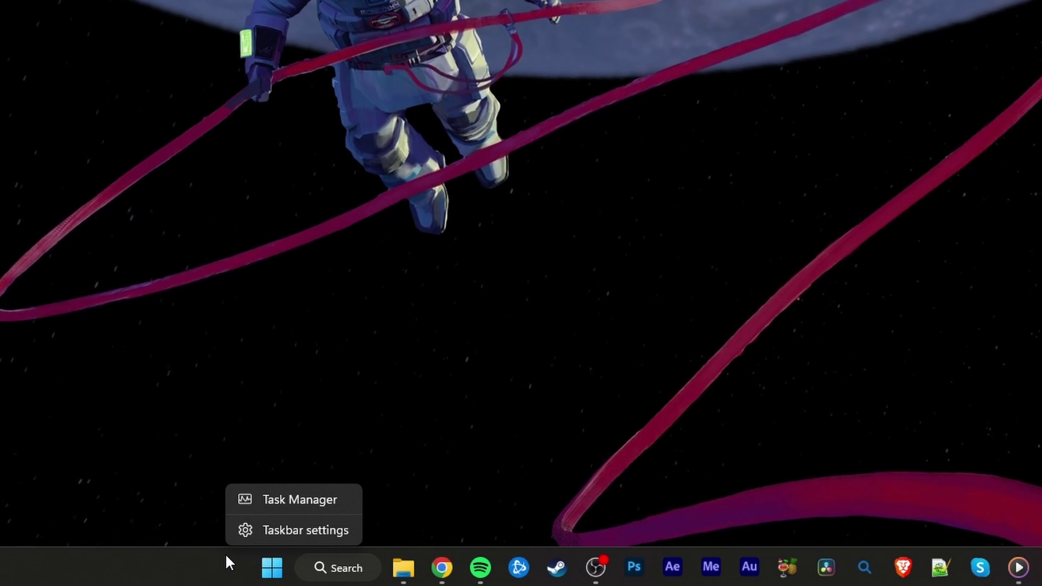
{"action": "left_click", "coordinate": [254, 534]}
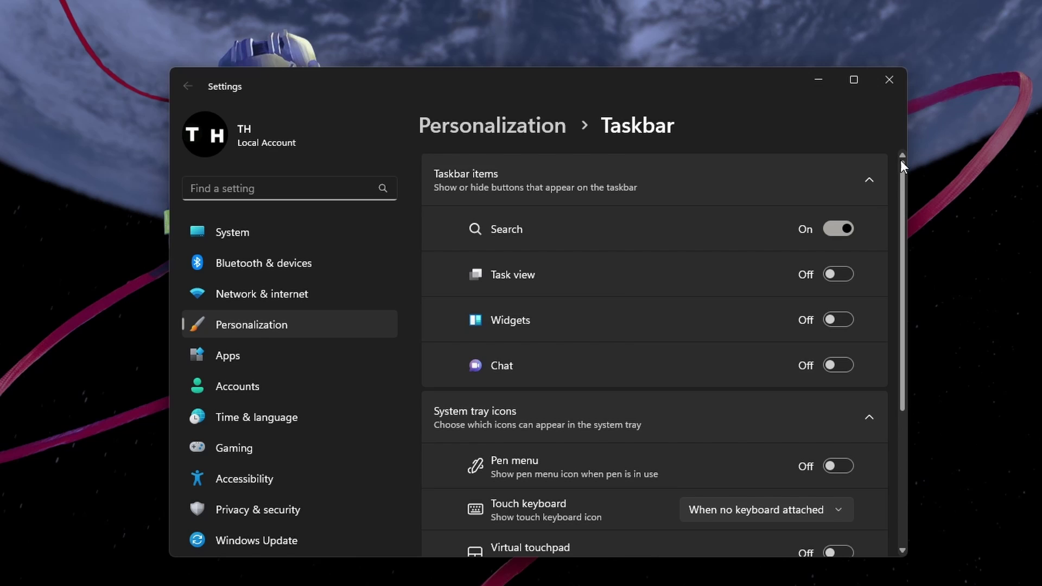
{"action": "left_click_drag", "start_coordinate": [901, 160], "coordinate": [882, 362]}
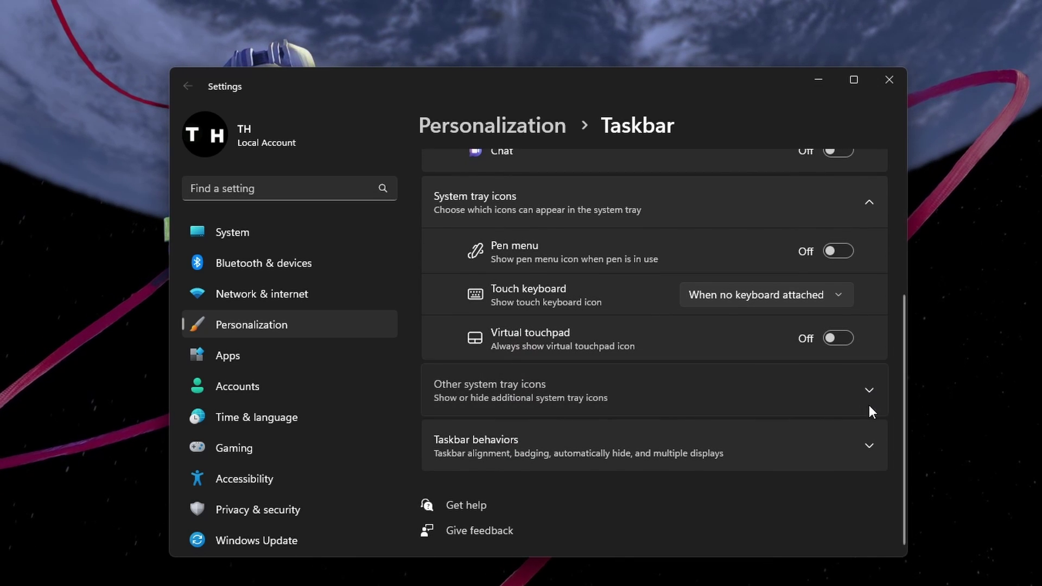
{"action": "left_click", "coordinate": [869, 391]}
{"action": "left_click_drag", "start_coordinate": [905, 247], "coordinate": [902, 418]}
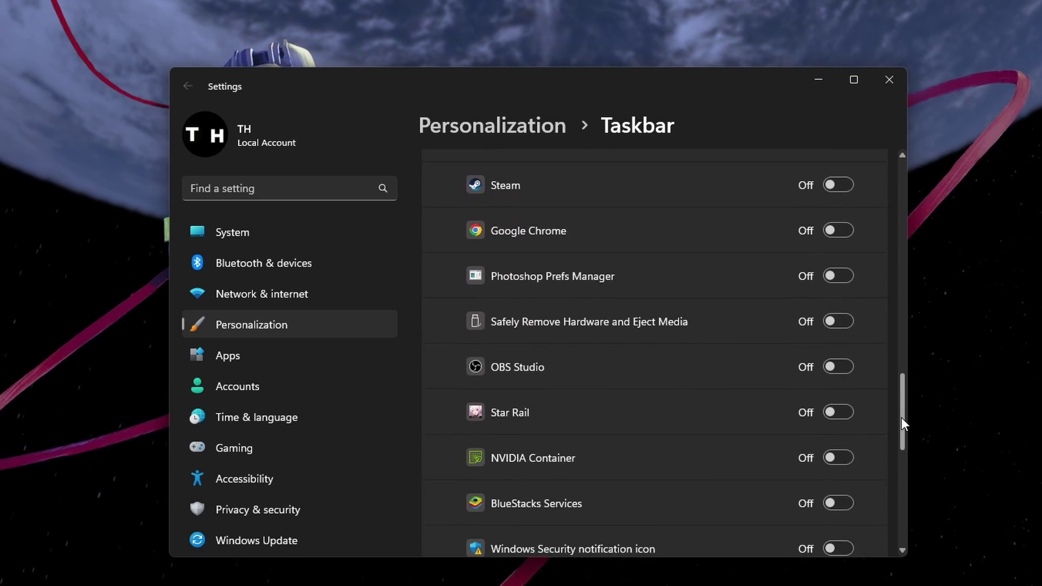
{"action": "left_click", "coordinate": [889, 79]}
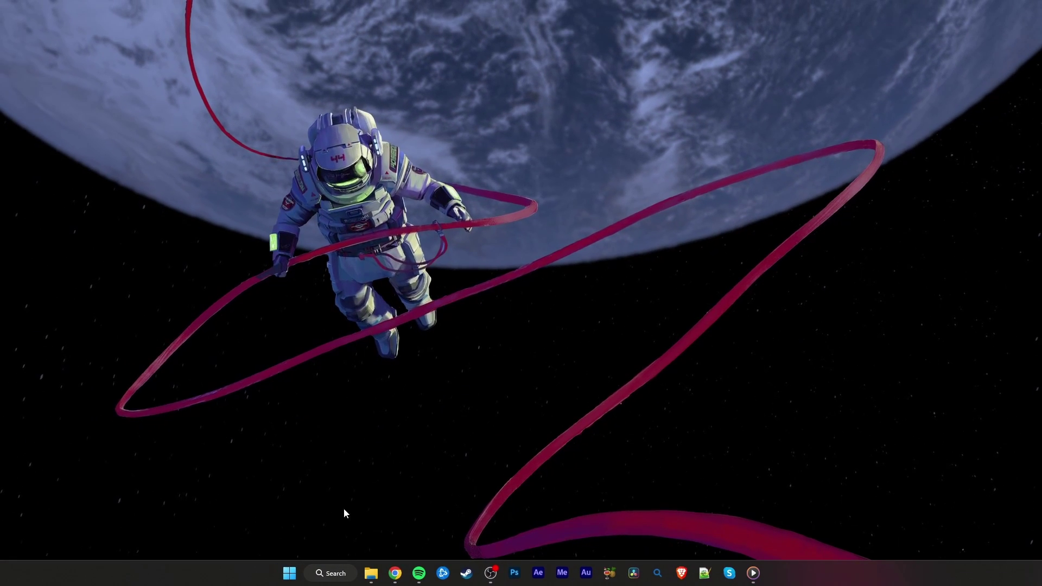
- Launch Device Manager from the Start button's quick links menu
{"action": "right_click", "coordinate": [289, 574]}
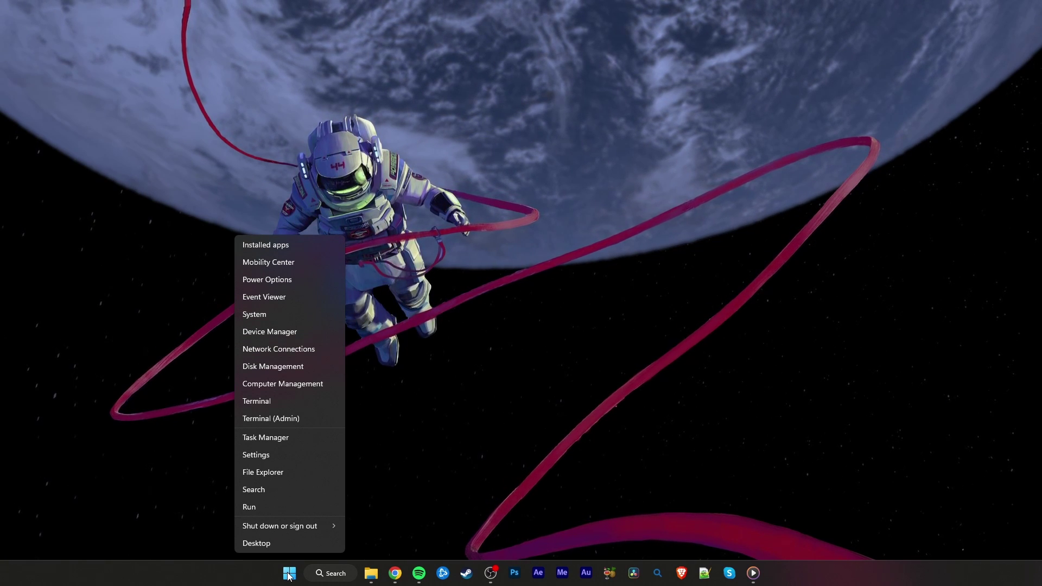
{"action": "left_click", "coordinate": [287, 332]}
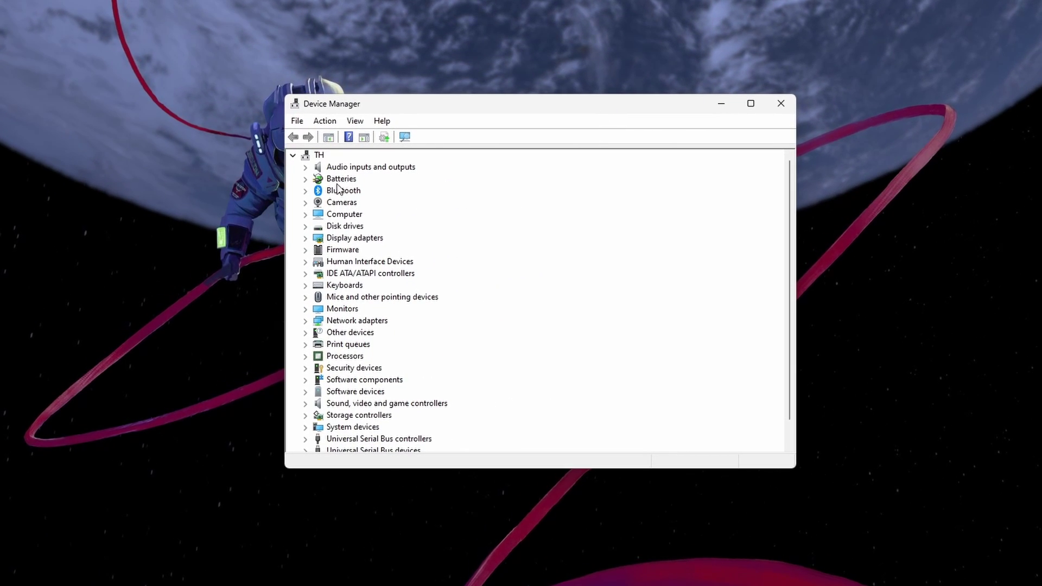
- Expand Batteries and cancel disabling the Microsoft AC Adapter, leaving it enabled
{"action": "double_click", "coordinate": [341, 179]}
{"action": "left_click", "coordinate": [391, 192]}
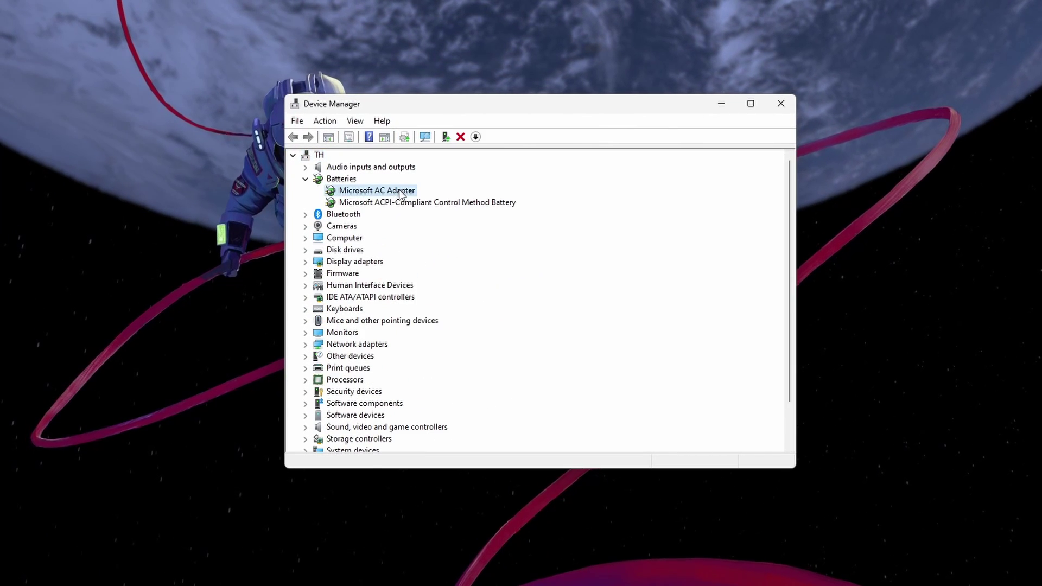
{"action": "right_click", "coordinate": [414, 196]}
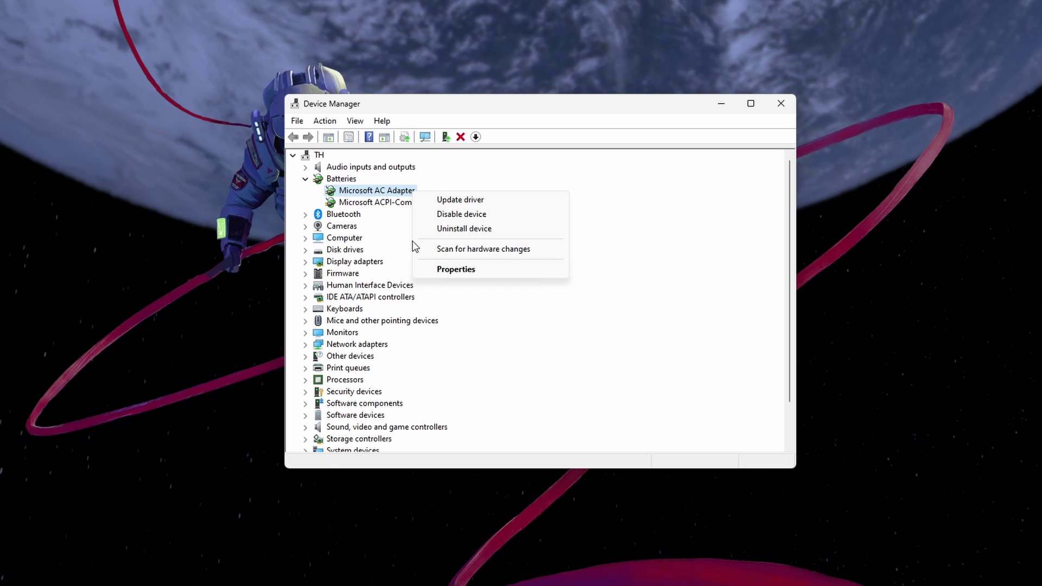
{"action": "left_click", "coordinate": [523, 217]}
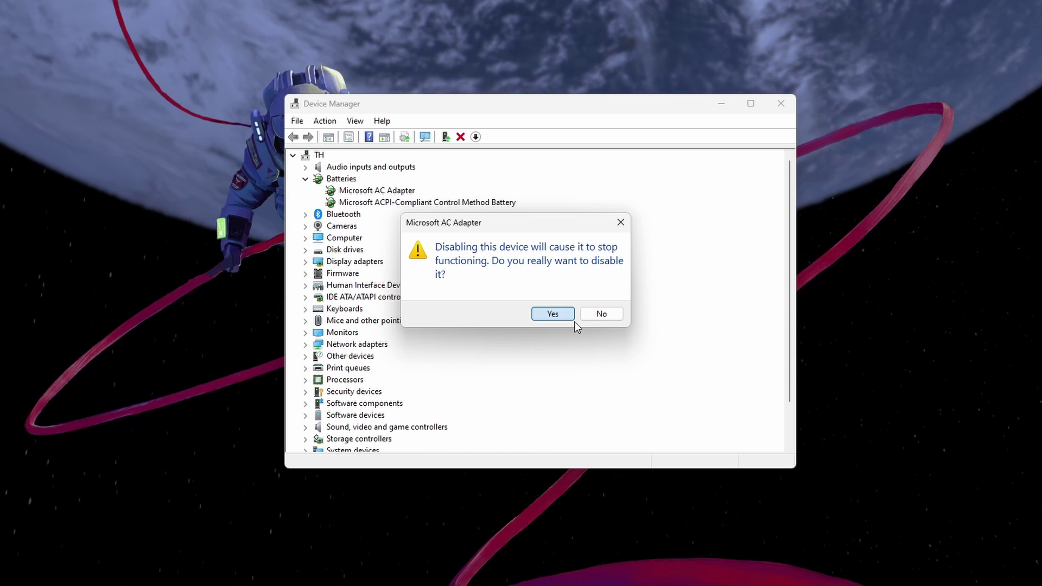
{"action": "left_click", "coordinate": [601, 314]}
{"action": "right_click", "coordinate": [396, 195]}
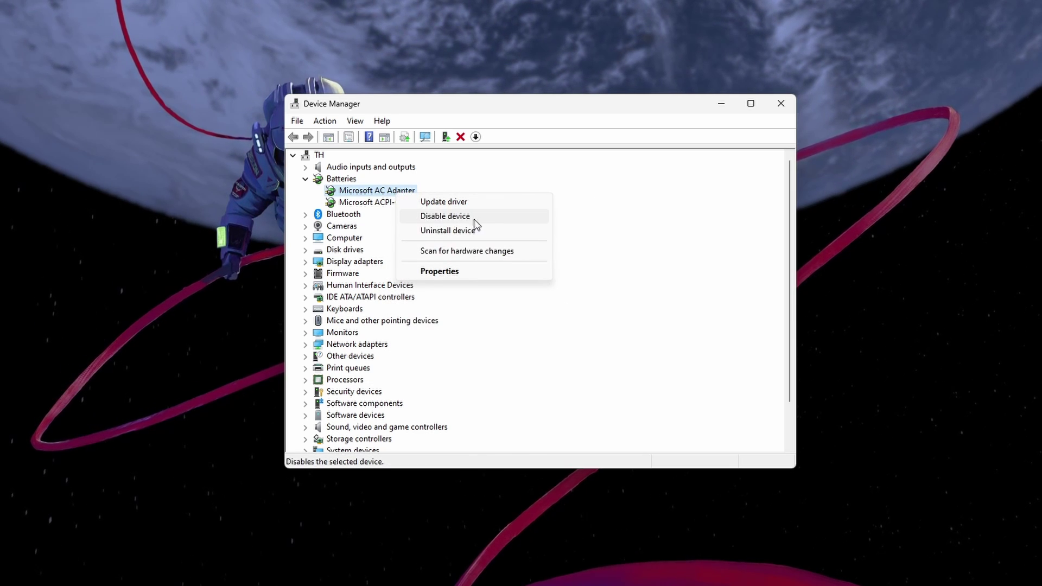
{"action": "left_click", "coordinate": [600, 225]}
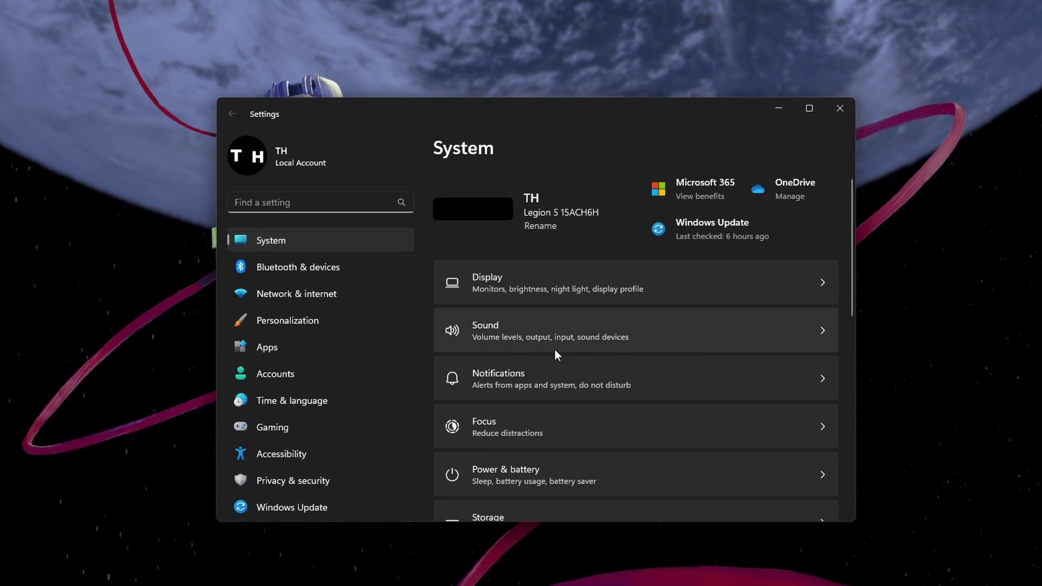
- Go to the Windows Update page and start a check for updates
{"action": "left_click", "coordinate": [319, 503]}
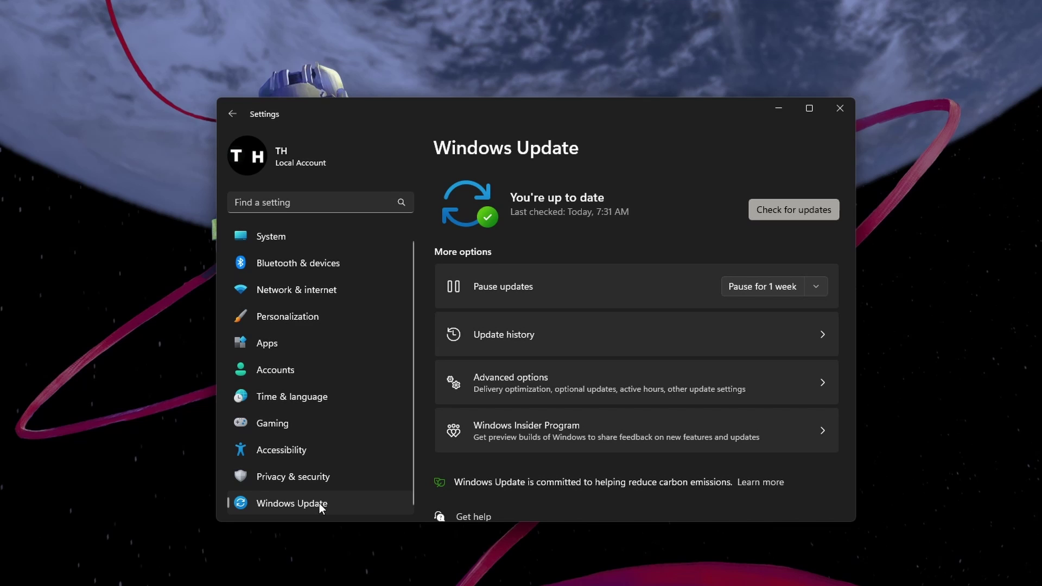
{"action": "left_click", "coordinate": [793, 218]}
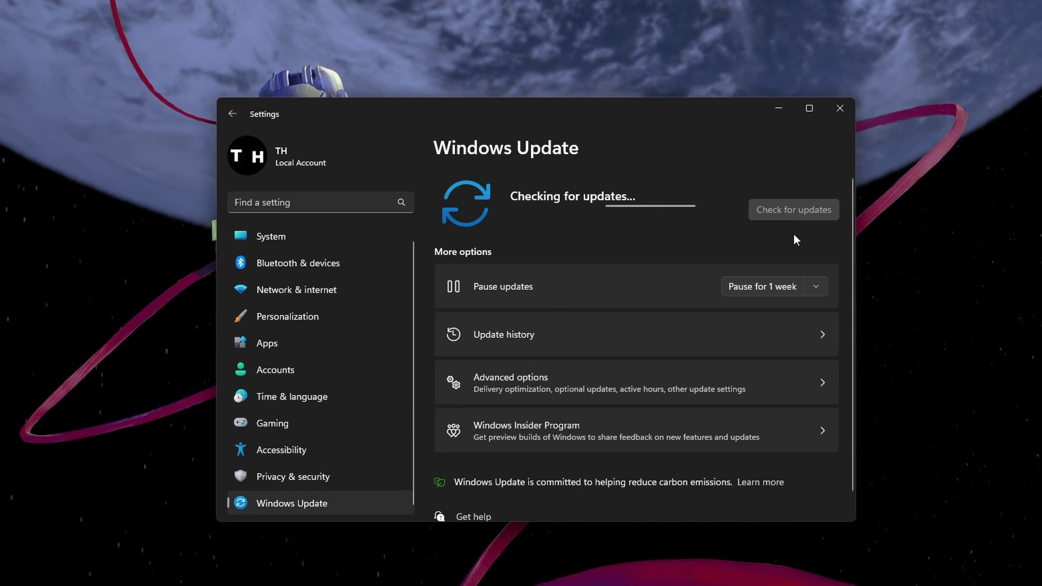